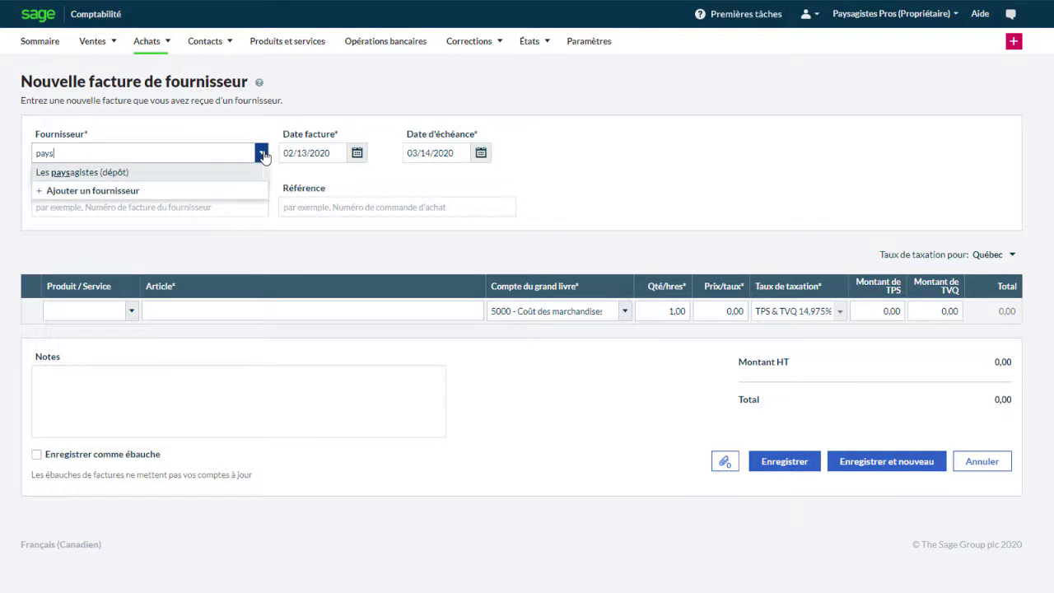
Step: Select Les paysagistes (dépôt) as the supplier and set the invoice date to 02/13/2020
{"action": "left_click", "coordinate": [91, 174]}
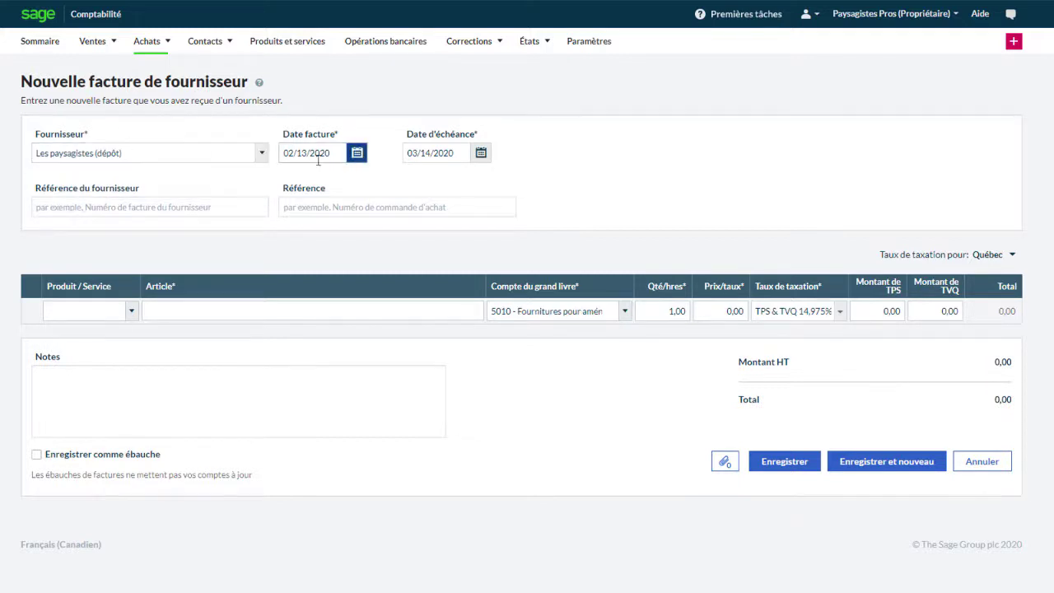
{"action": "left_click", "coordinate": [356, 154]}
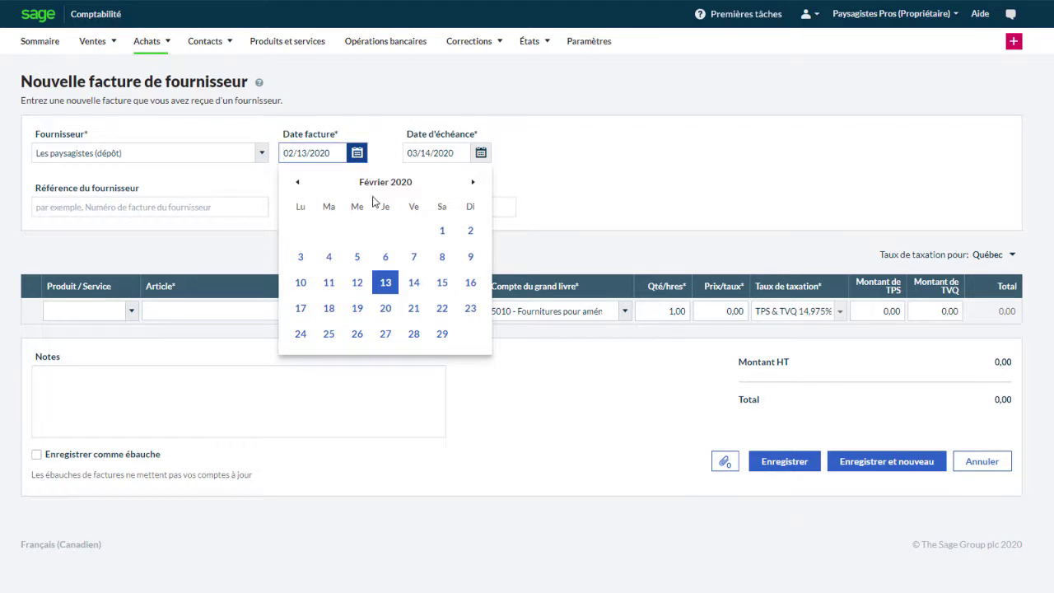
{"action": "left_click", "coordinate": [384, 284]}
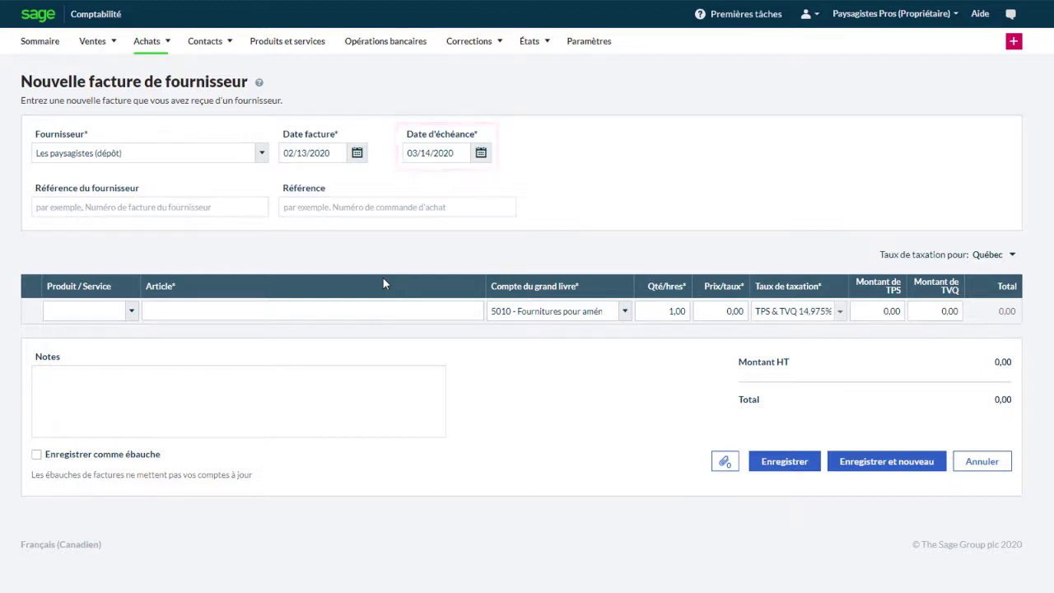
Step: Set the supplier reference to 1154 and enter the purchase order number as the invoice's own reference
{"action": "left_click", "coordinate": [132, 202]}
{"action": "type", "text": "1154"}
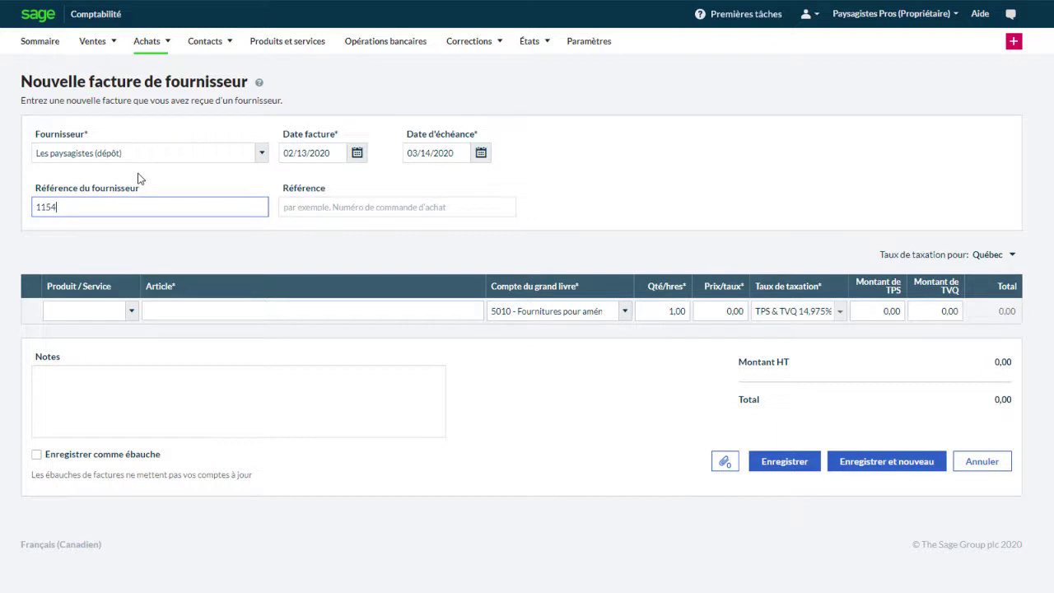
{"action": "left_click", "coordinate": [328, 206]}
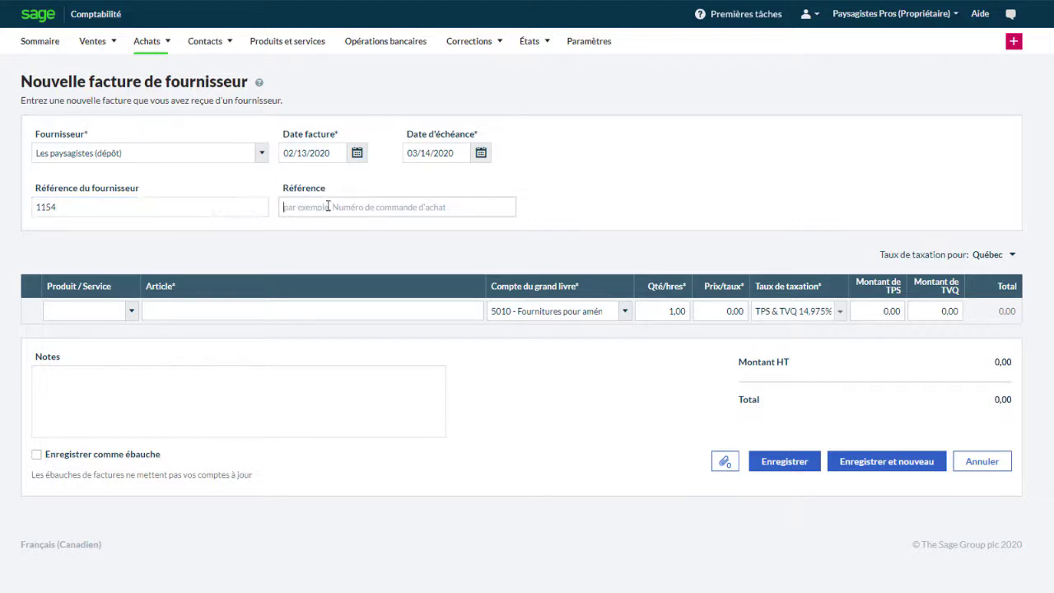
{"action": "type", "text": "PO"}
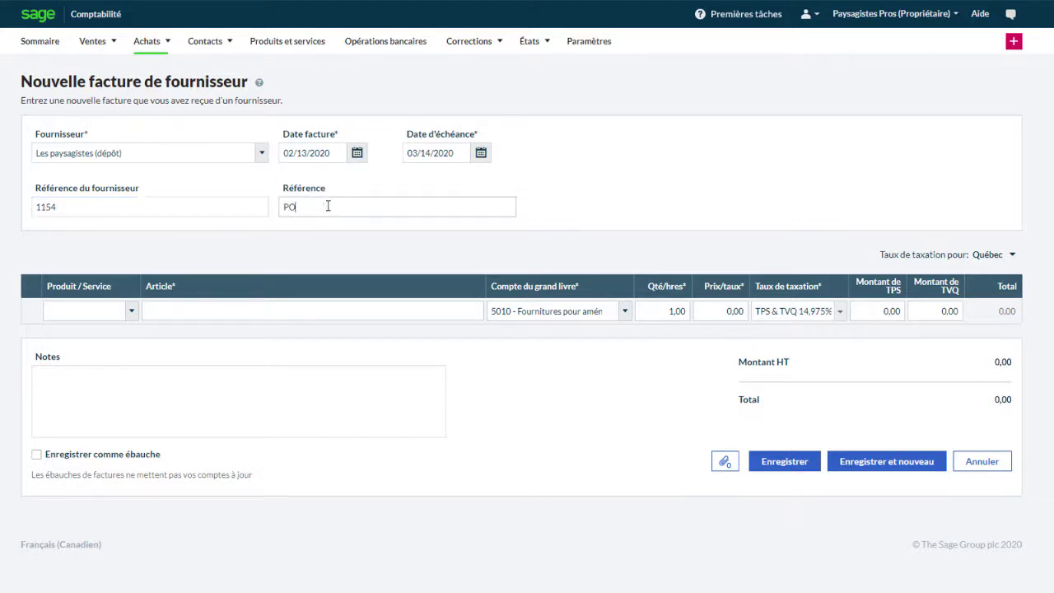
{"action": "type", "text": "# 48"}
Step: Add the product Terreau supérieur - sac 25 lb to the first invoice line
{"action": "left_click", "coordinate": [131, 311]}
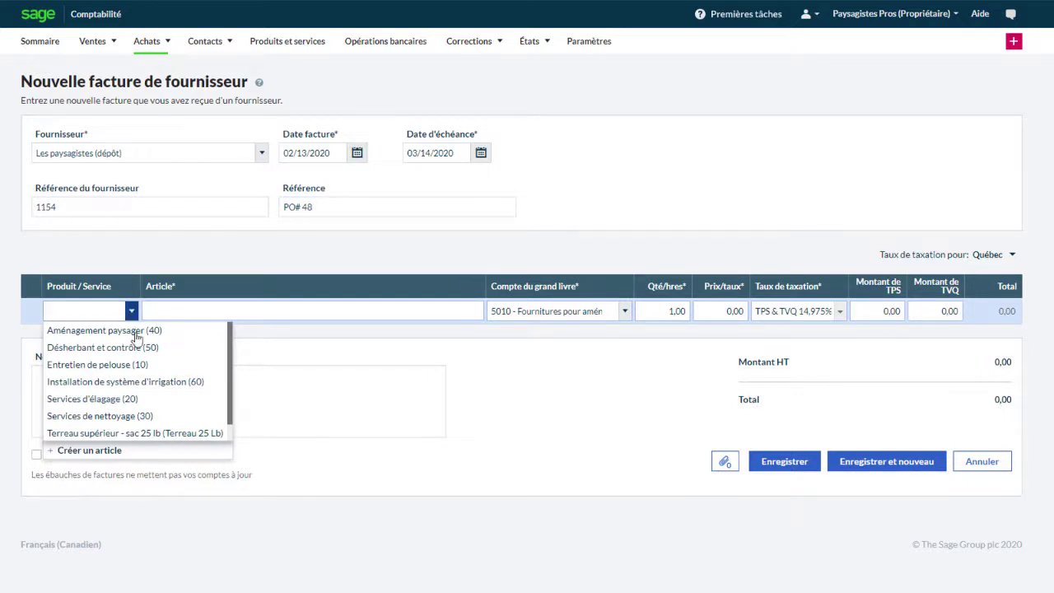
{"action": "left_click", "coordinate": [162, 434]}
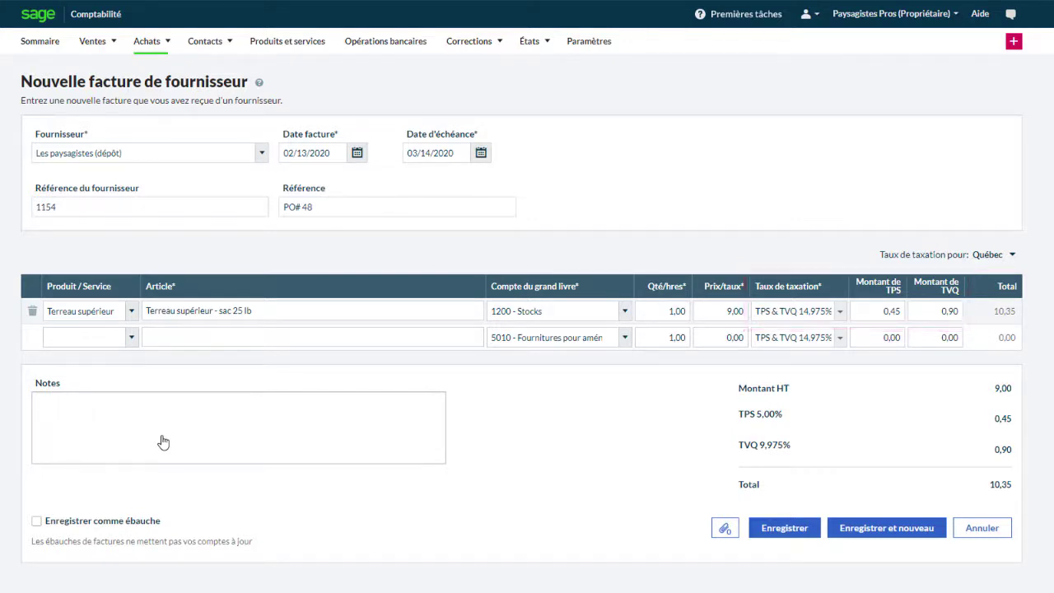
Step: Check the first line's ledger account and price, and review the available tax provinces and tax rates
{"action": "left_click", "coordinate": [626, 310]}
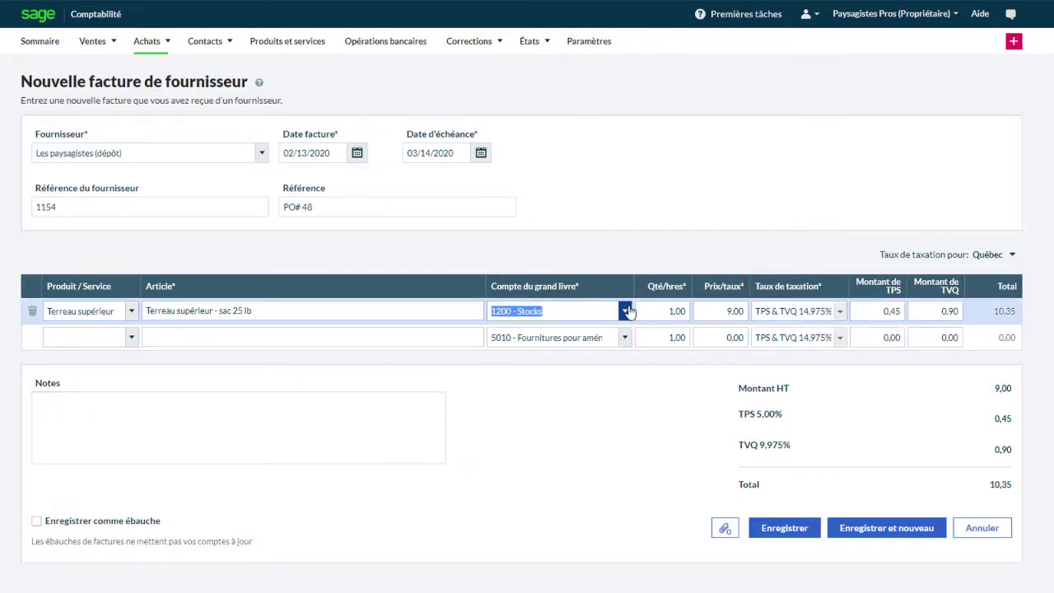
{"action": "left_click", "coordinate": [722, 310]}
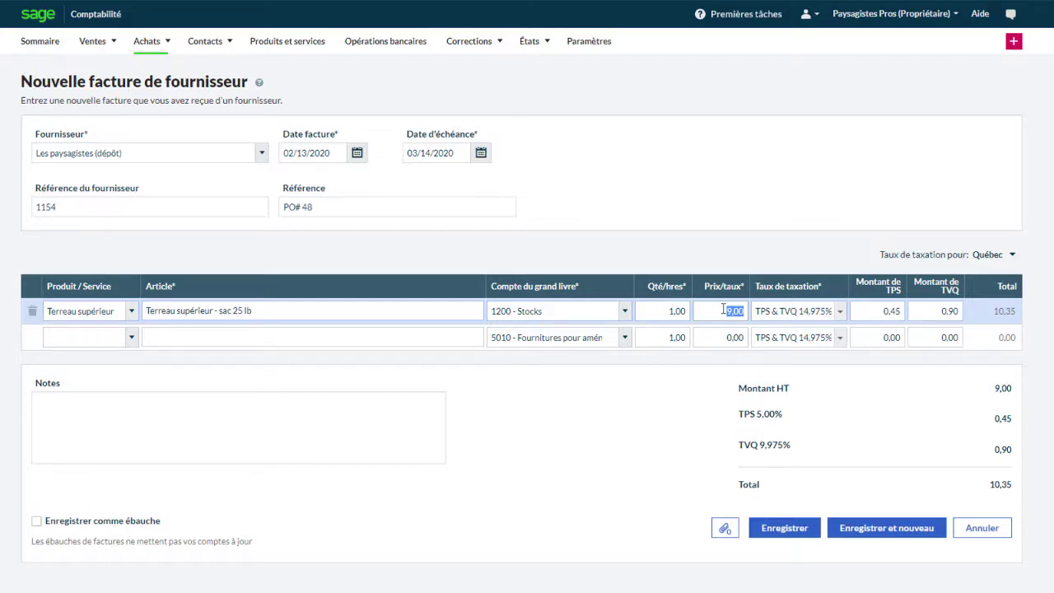
{"action": "left_click", "coordinate": [1012, 256]}
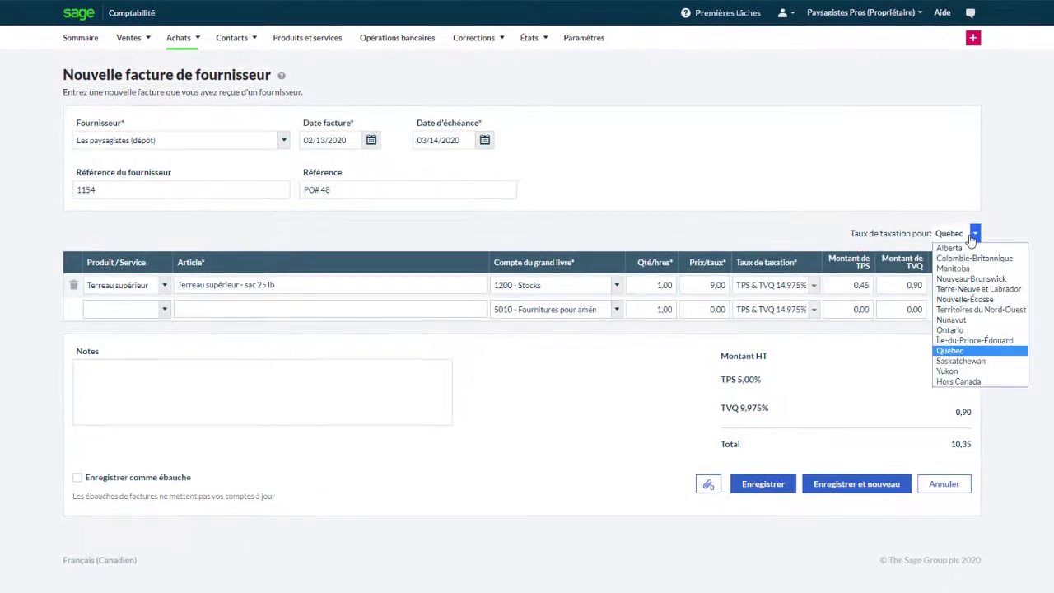
{"action": "left_click", "coordinate": [973, 235]}
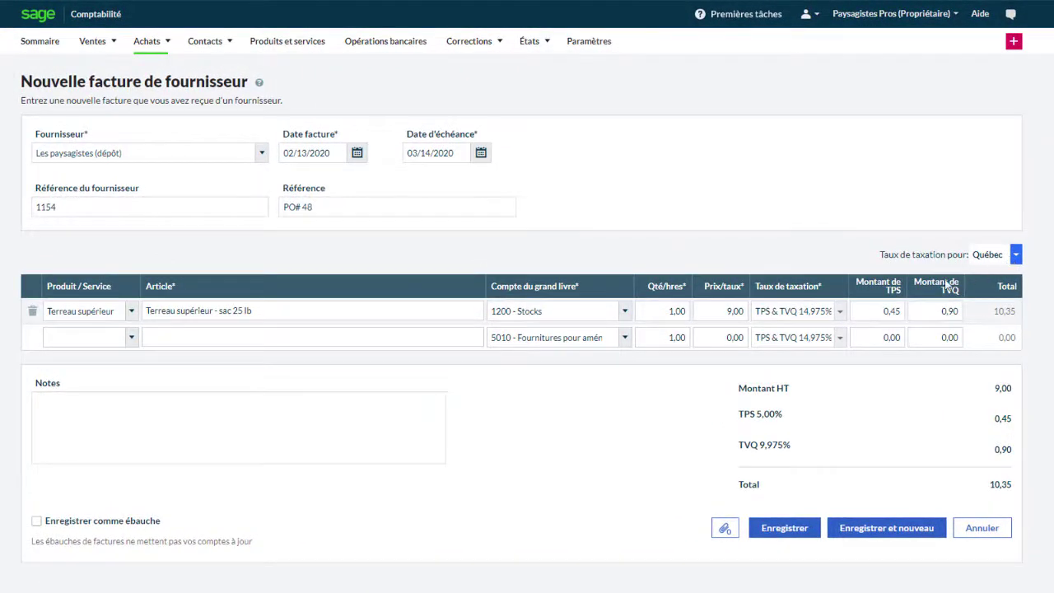
{"action": "left_click", "coordinate": [840, 312]}
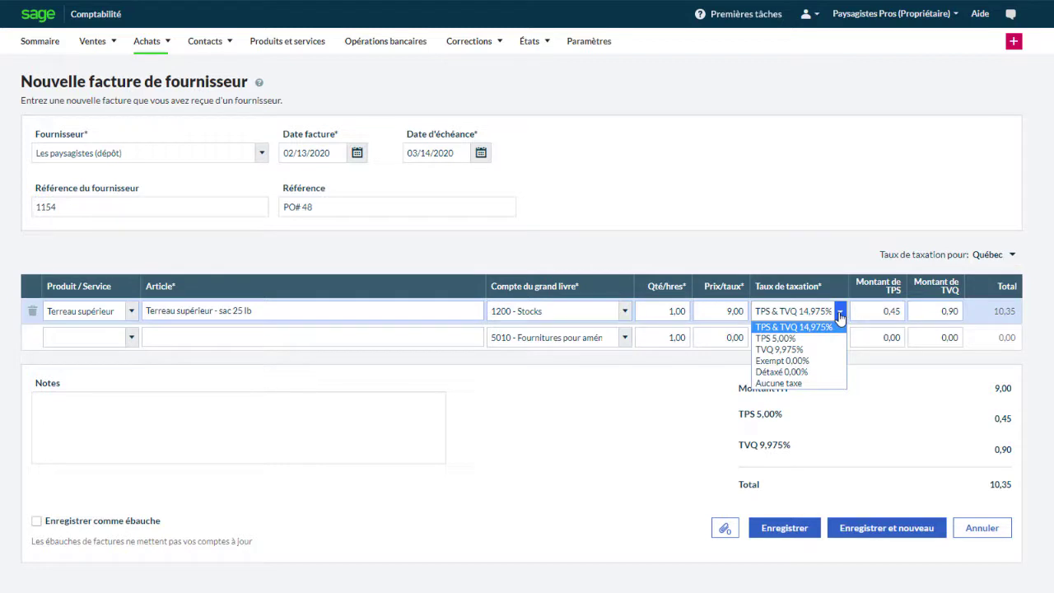
{"action": "left_click", "coordinate": [840, 313]}
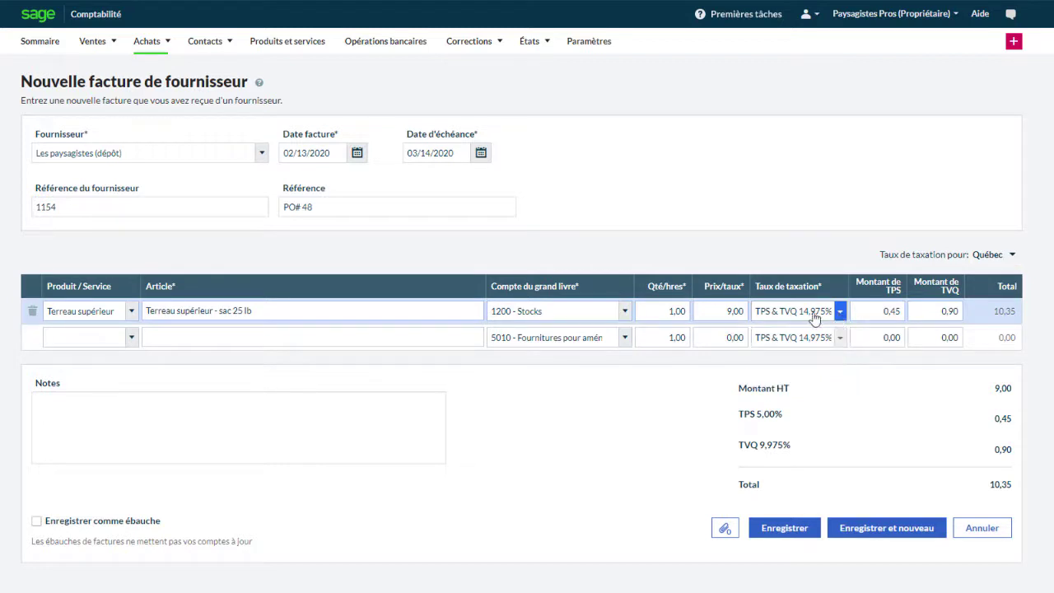
Step: Set the quantity of the Terreau supérieur line to 10
{"action": "left_click", "coordinate": [668, 311]}
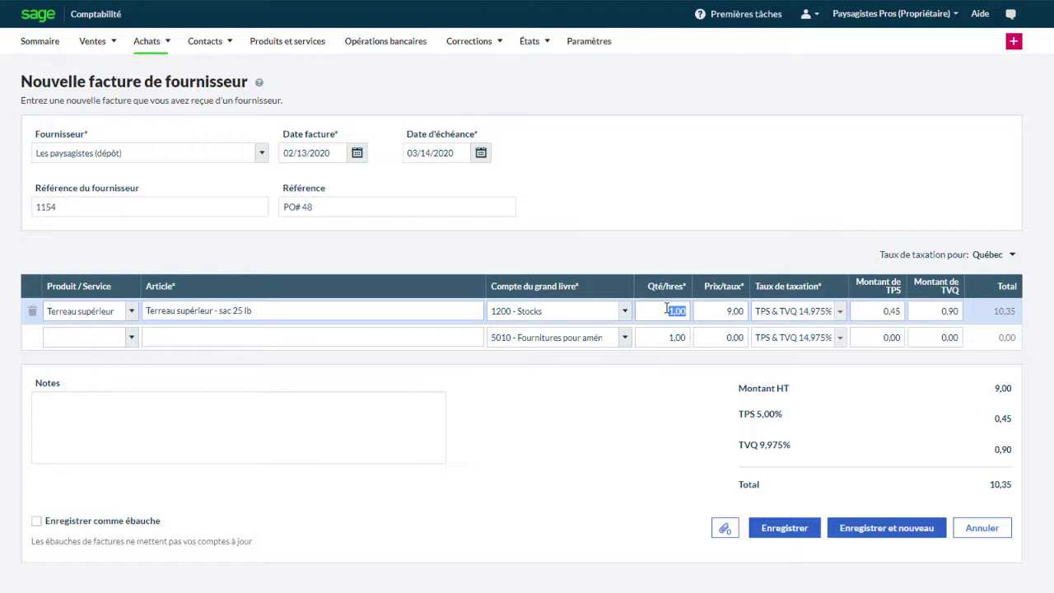
{"action": "type", "text": "10"}
{"action": "key", "text": "Tab"}
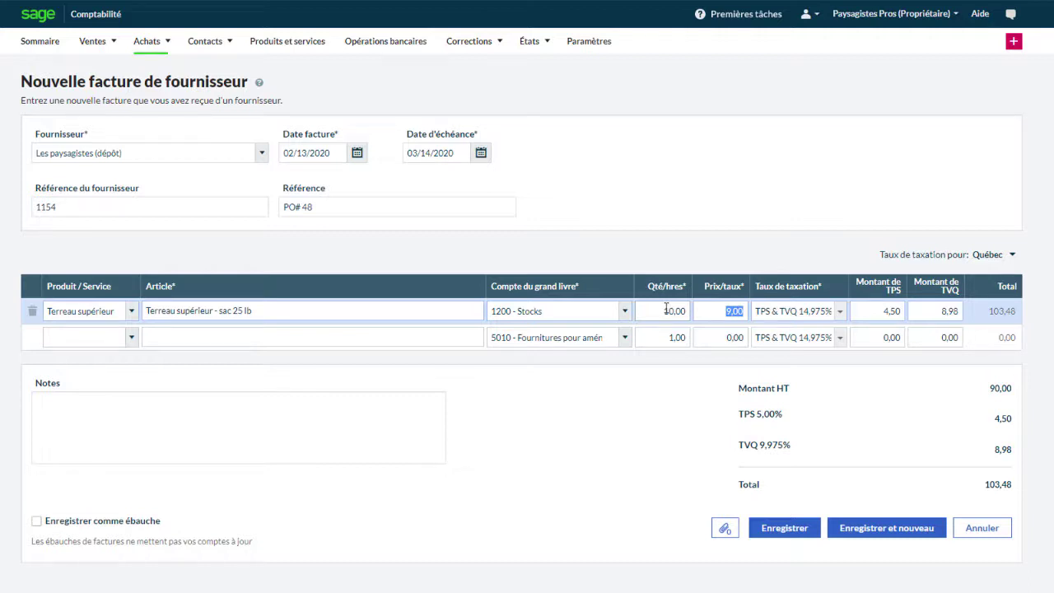
Step: Add a second invoice line described as Expédition et manutention with a price of 35
{"action": "left_click", "coordinate": [330, 338]}
{"action": "type", "text": "Exp"}
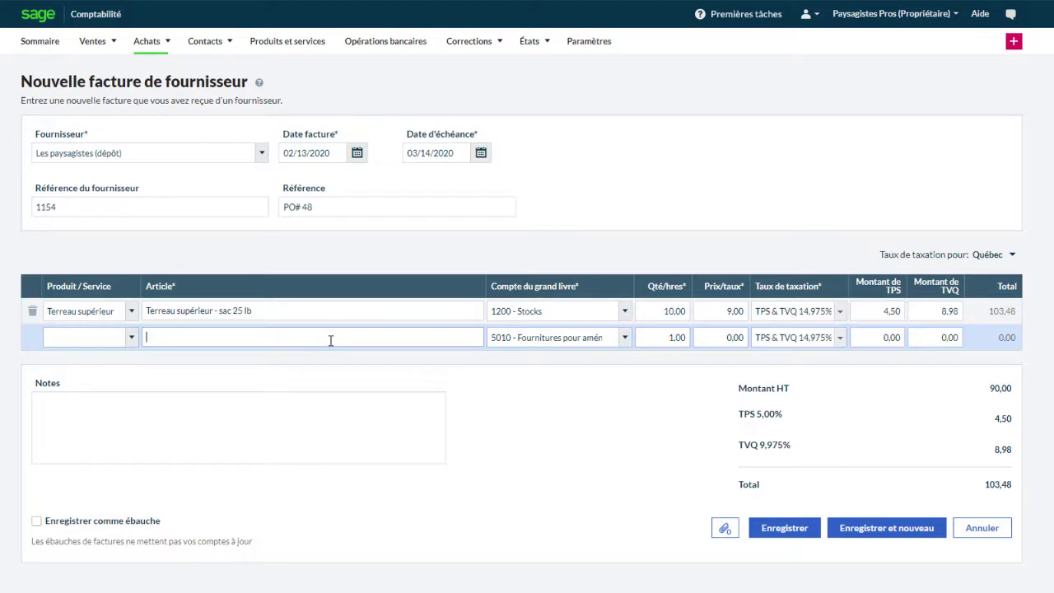
{"action": "type", "text": "é"}
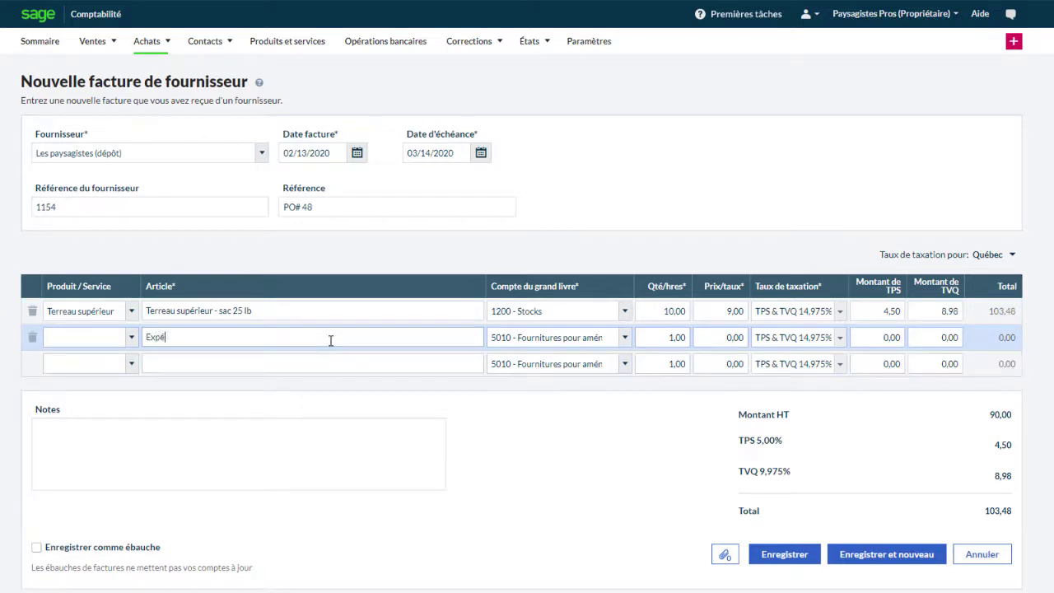
{"action": "type", "text": "dition et manutention"}
{"action": "left_click", "coordinate": [722, 338]}
{"action": "type", "text": "35"}
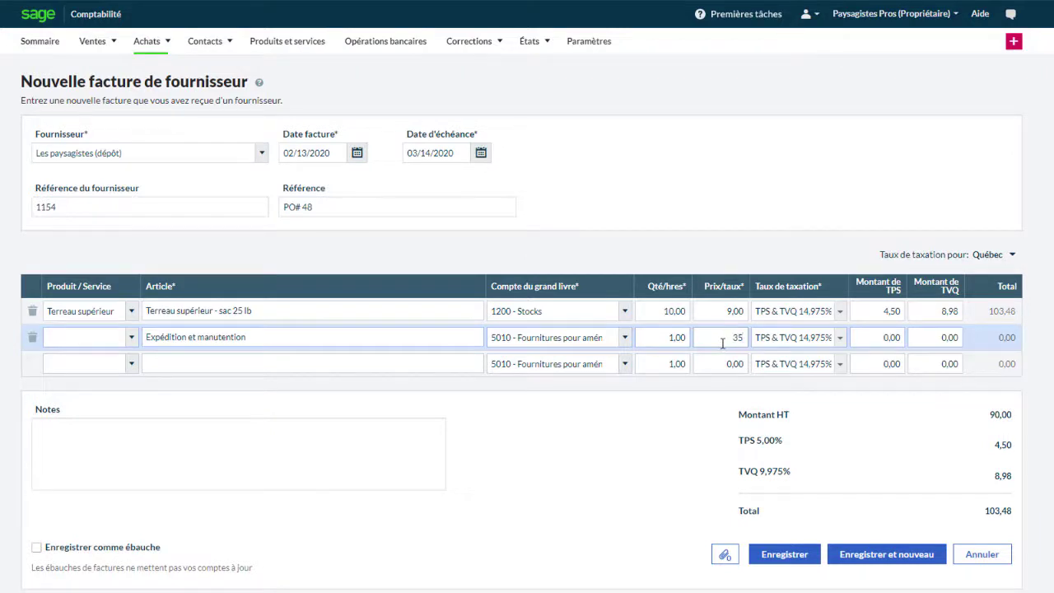
{"action": "left_click", "coordinate": [706, 395]}
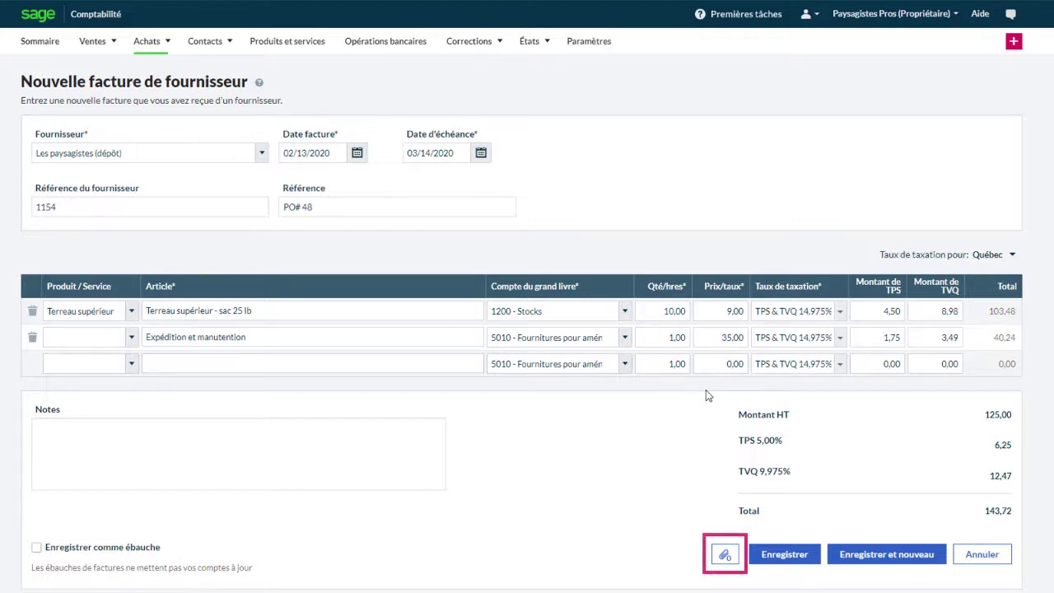
Step: Attach the file FAC1154.pdf from the Données Comptabilité folder to the invoice
{"action": "left_click", "coordinate": [725, 555]}
{"action": "left_click", "coordinate": [735, 500]}
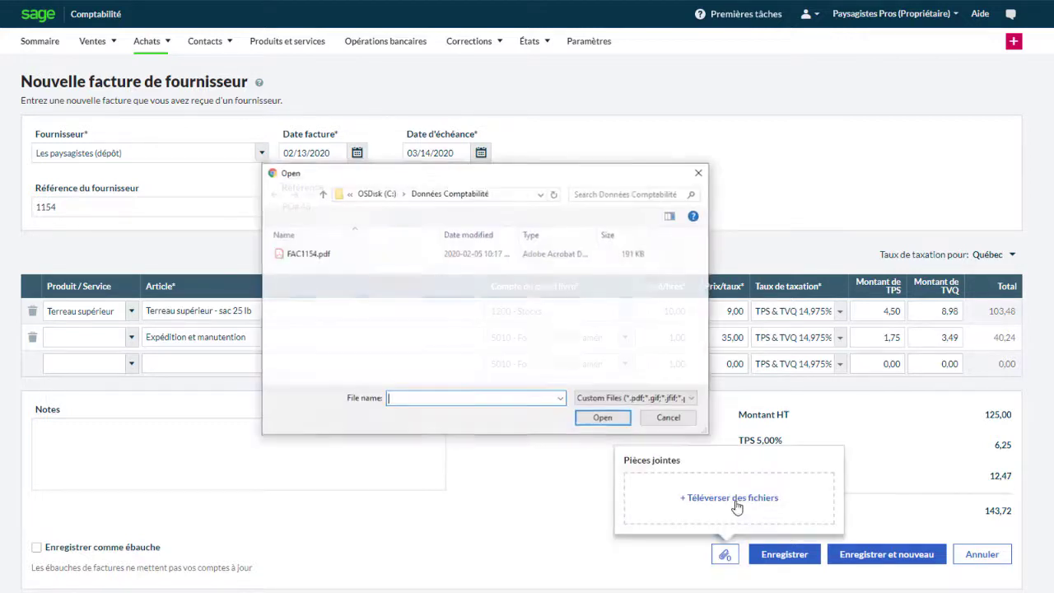
{"action": "double_click", "coordinate": [320, 254]}
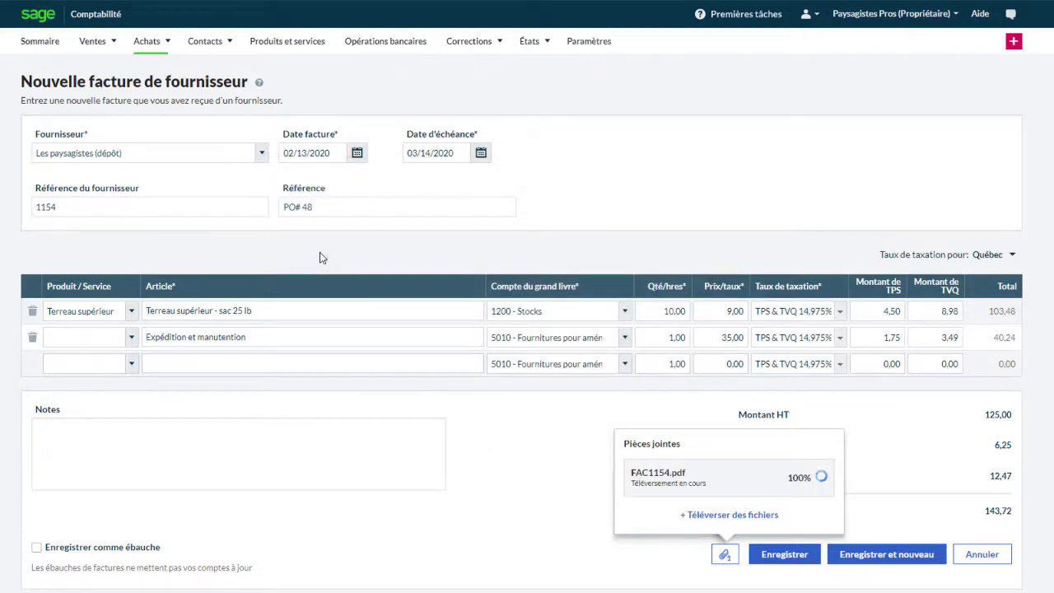
{"action": "left_click", "coordinate": [515, 505]}
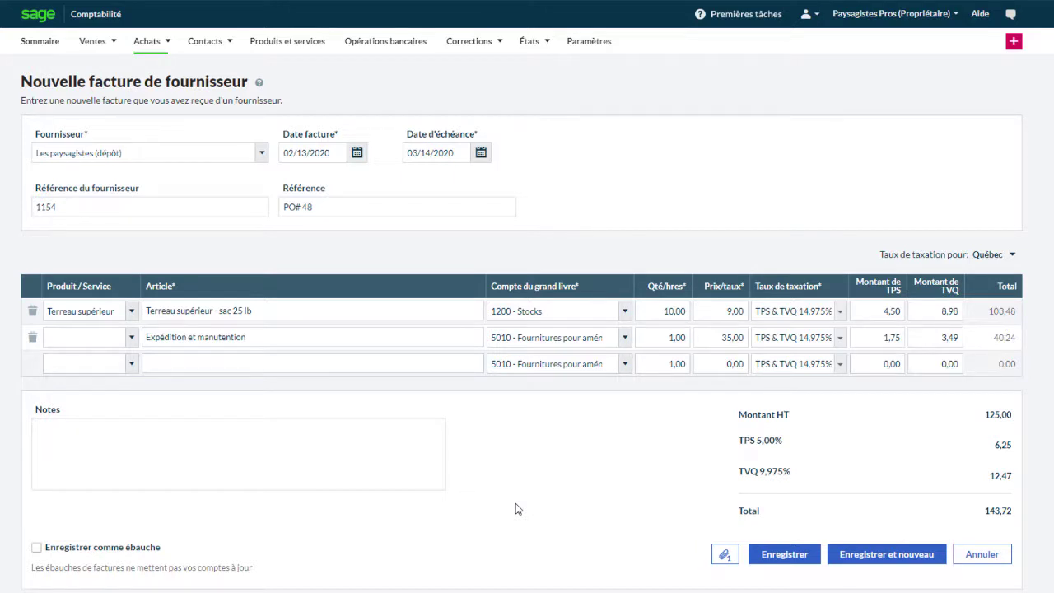
Step: Save the supplier invoice and view the list of files attached to it
{"action": "left_click", "coordinate": [789, 557]}
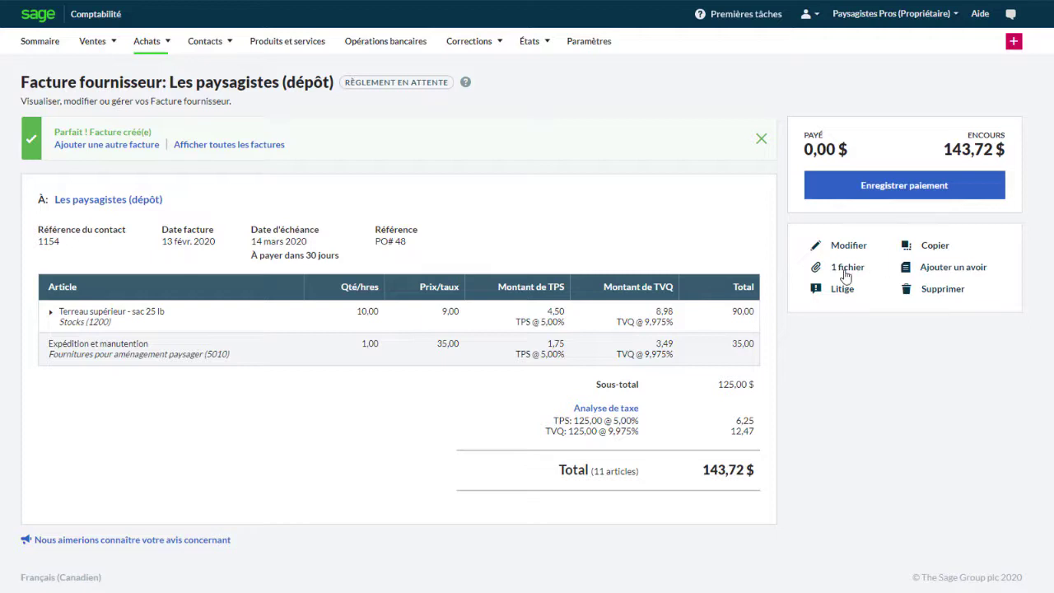
{"action": "left_click", "coordinate": [846, 268]}
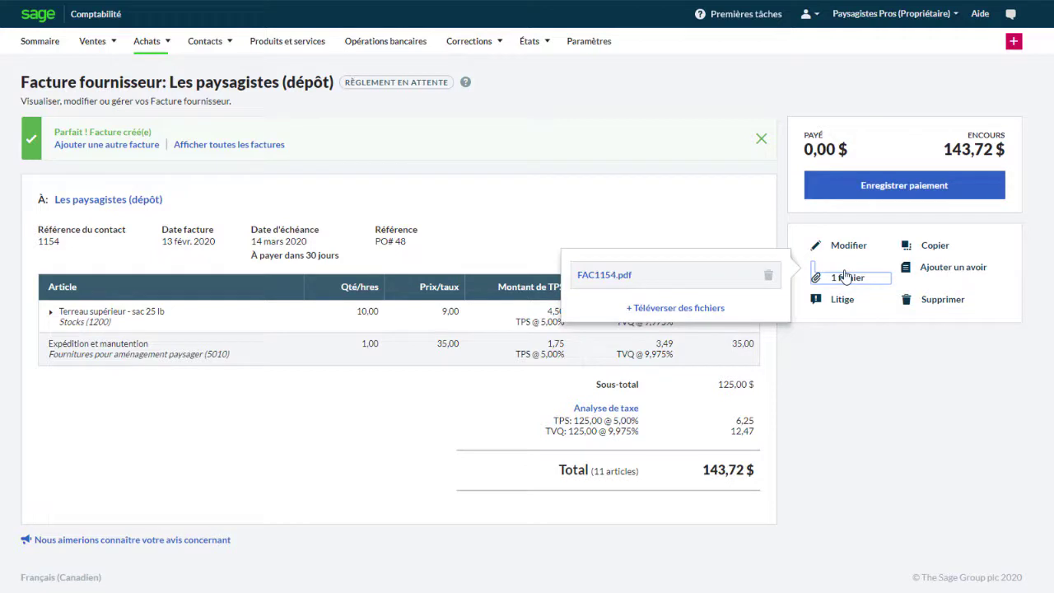
{"action": "left_click", "coordinate": [845, 277]}
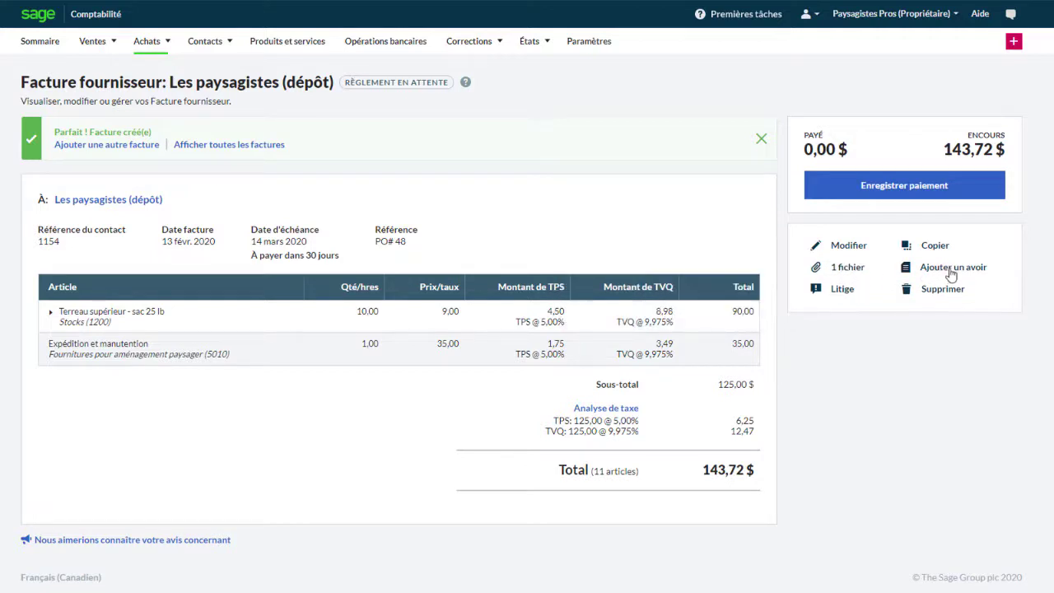